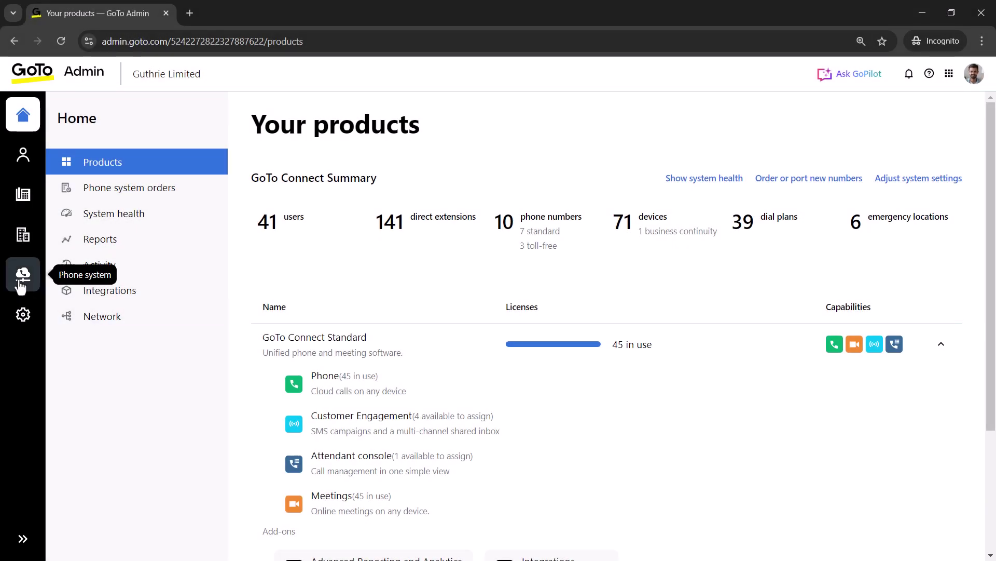
Step: Navigate through Phone system to the Directories page listing the five dial-by-name directories
{"action": "left_click", "coordinate": [23, 273]}
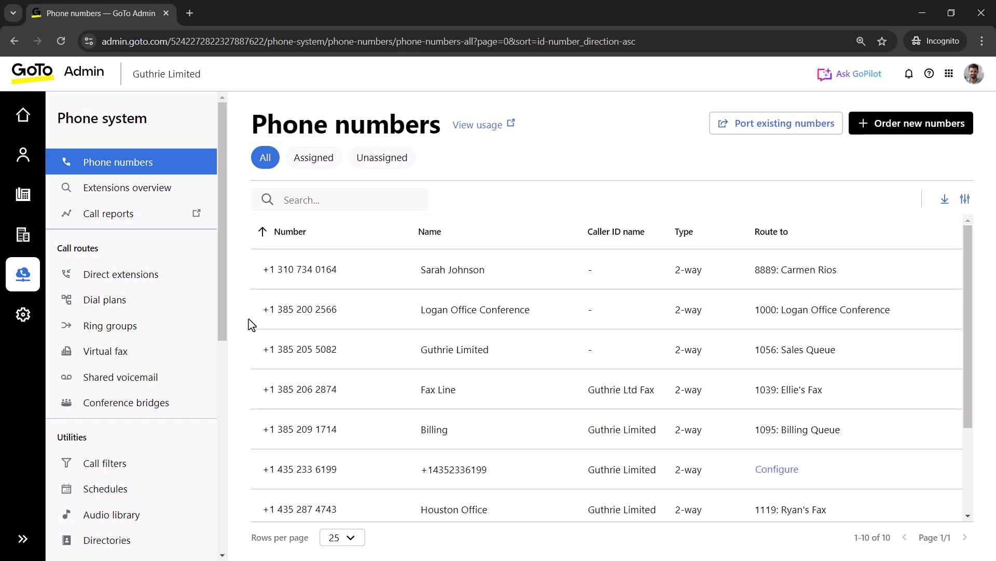
{"action": "left_click_drag", "start_coordinate": [222, 319], "coordinate": [217, 410]}
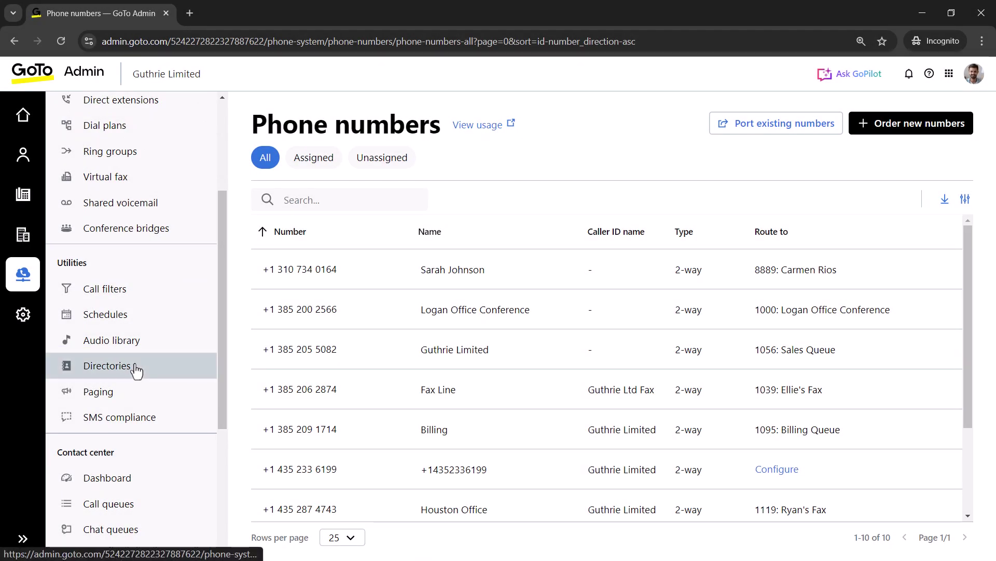
{"action": "left_click", "coordinate": [132, 365]}
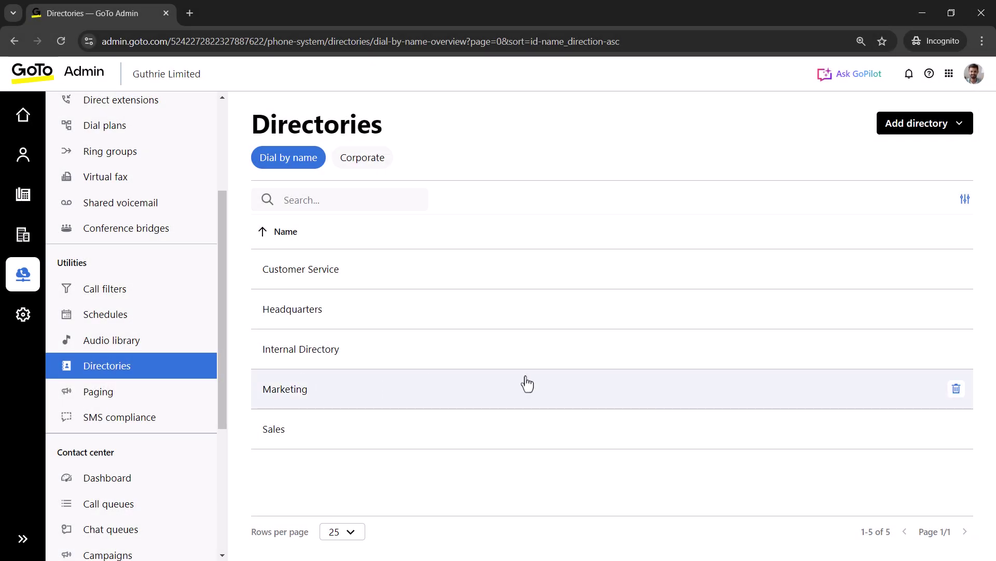
Step: Create and save a dial-by-name directory named 'IT Support'
{"action": "left_click", "coordinate": [942, 133]}
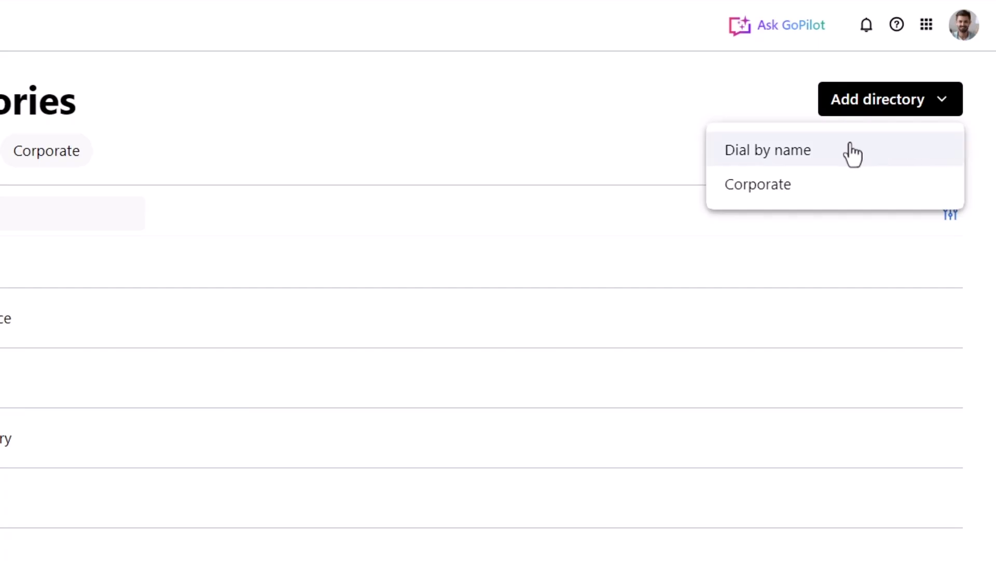
{"action": "left_click", "coordinate": [852, 151]}
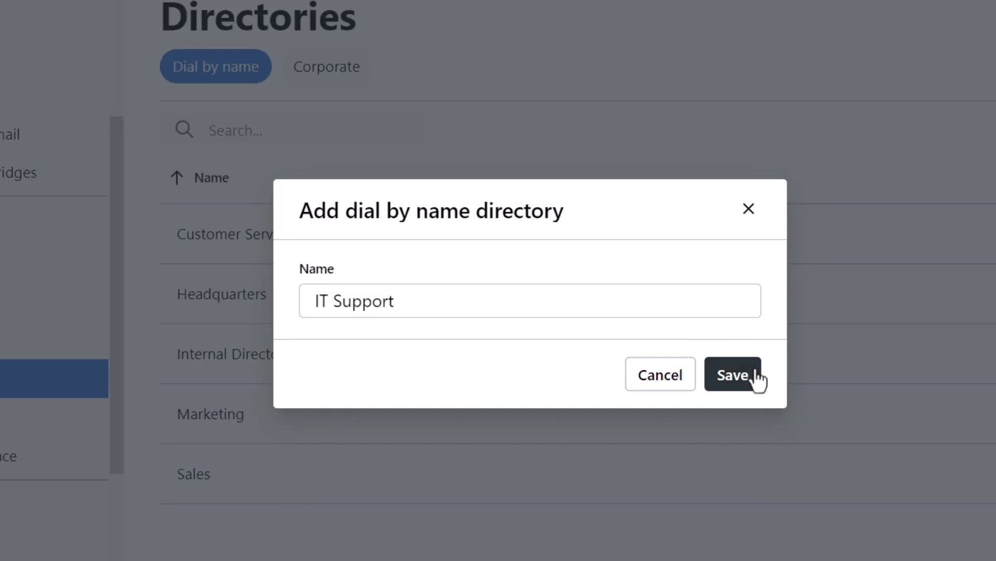
{"action": "left_click", "coordinate": [748, 375]}
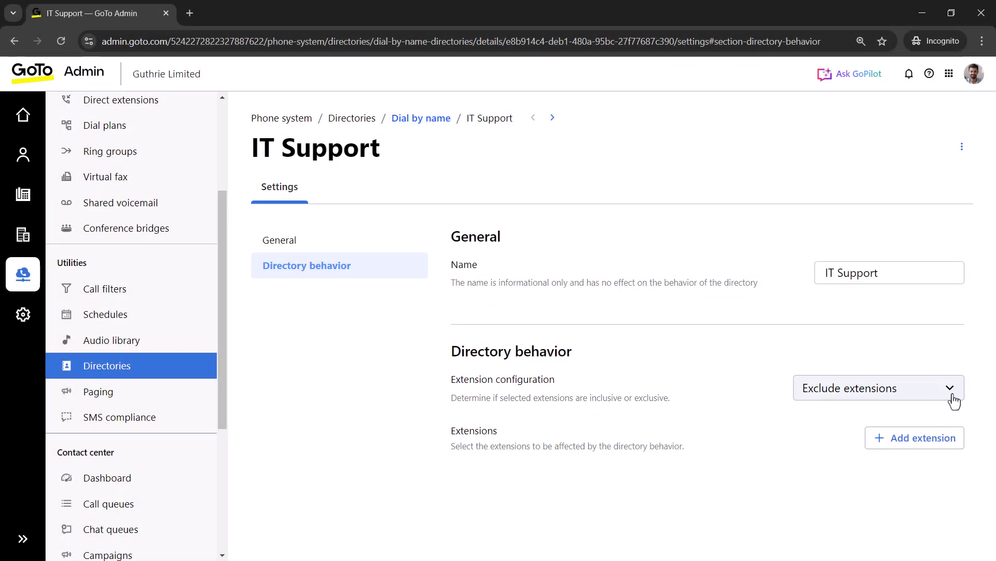
Step: Change IT Support's extension configuration from exclude to include extensions
{"action": "left_click", "coordinate": [950, 388]}
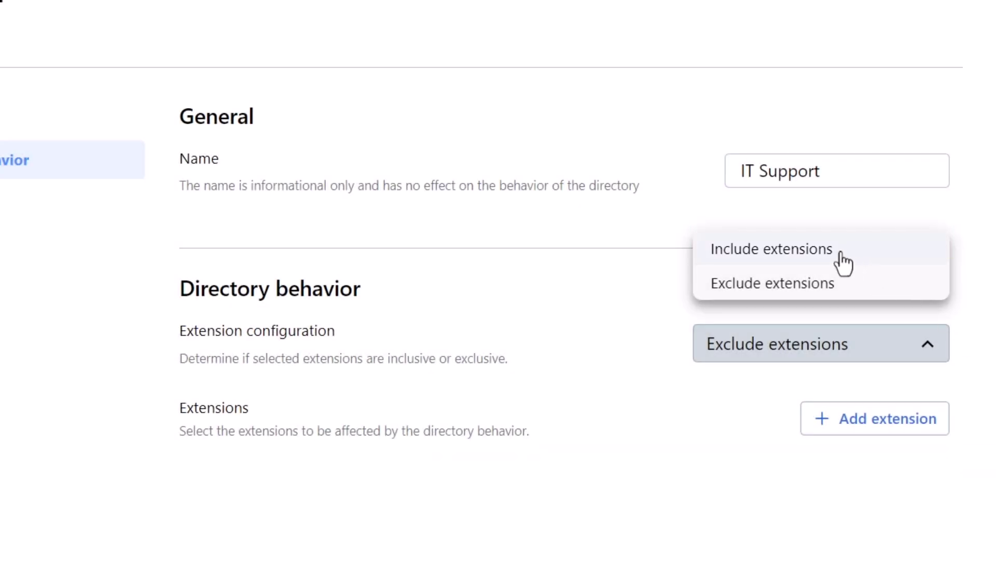
{"action": "left_click", "coordinate": [842, 251]}
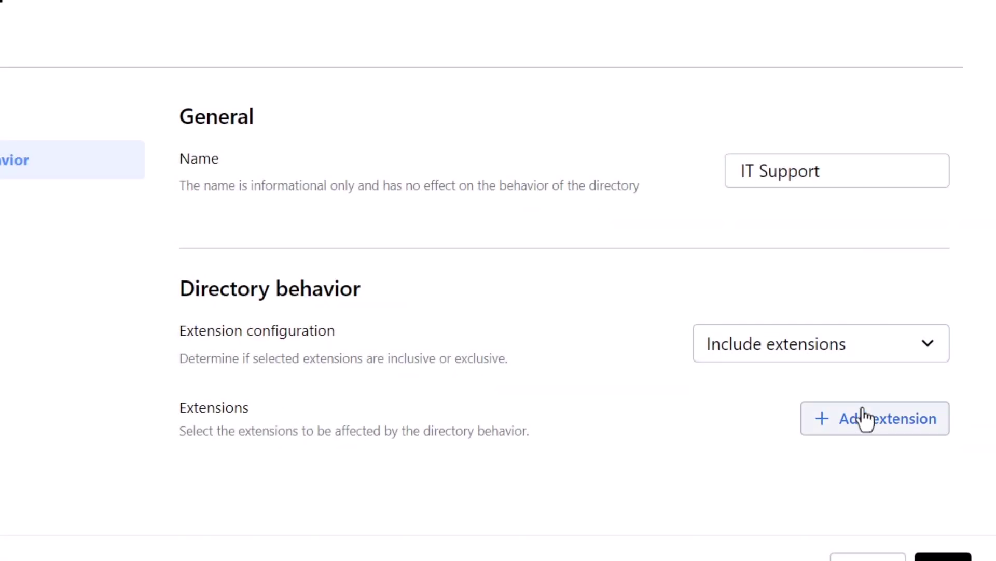
Step: Add extensions 1003, 1007, 1037 and 1069 to IT Support and save
{"action": "left_click", "coordinate": [866, 418]}
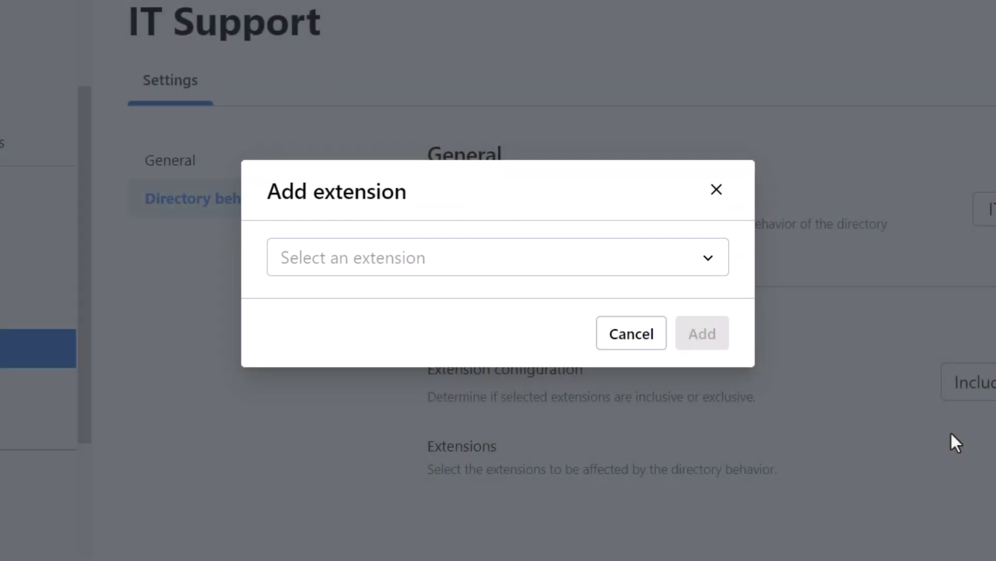
{"action": "left_click", "coordinate": [708, 258]}
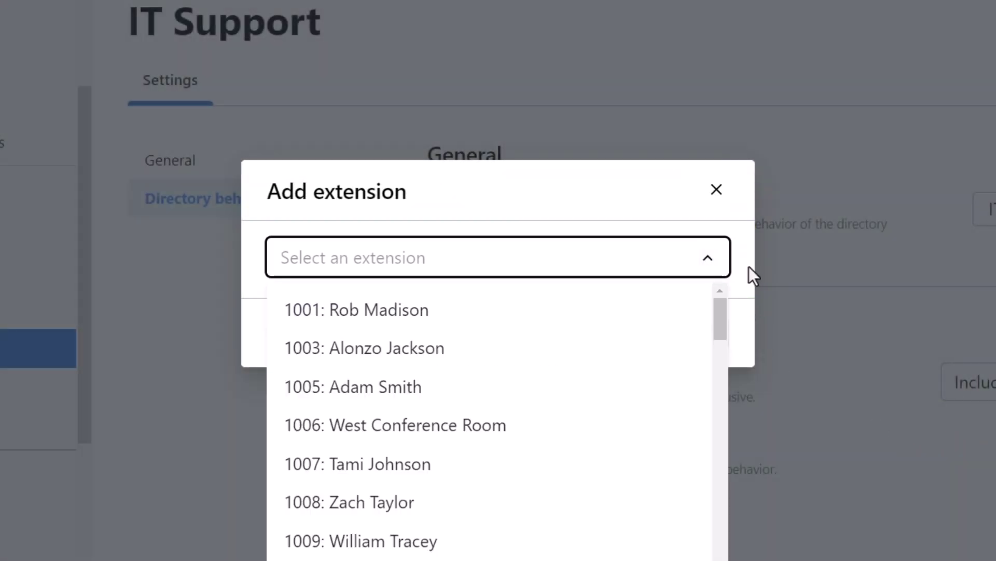
{"action": "left_click", "coordinate": [409, 464]}
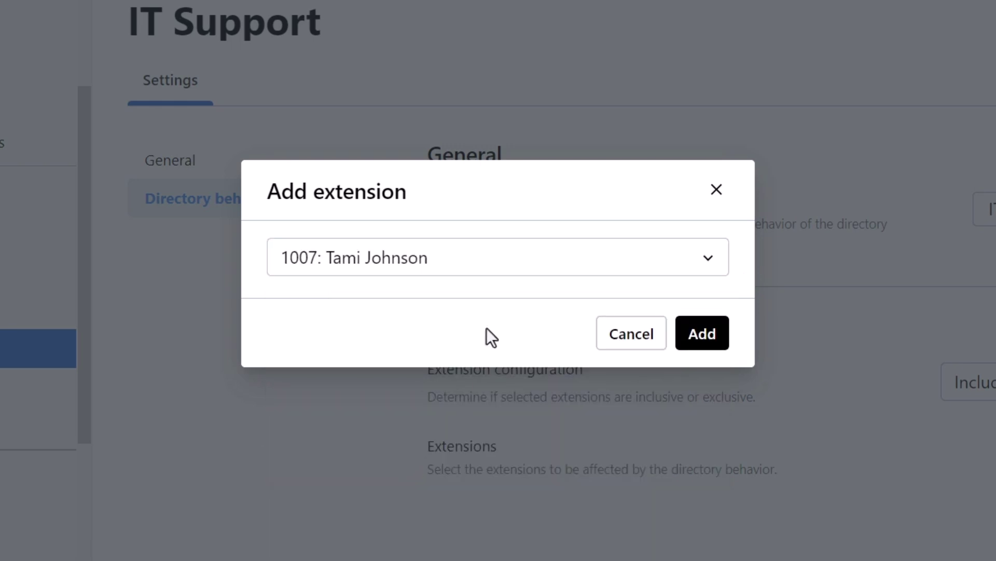
{"action": "left_click", "coordinate": [703, 333]}
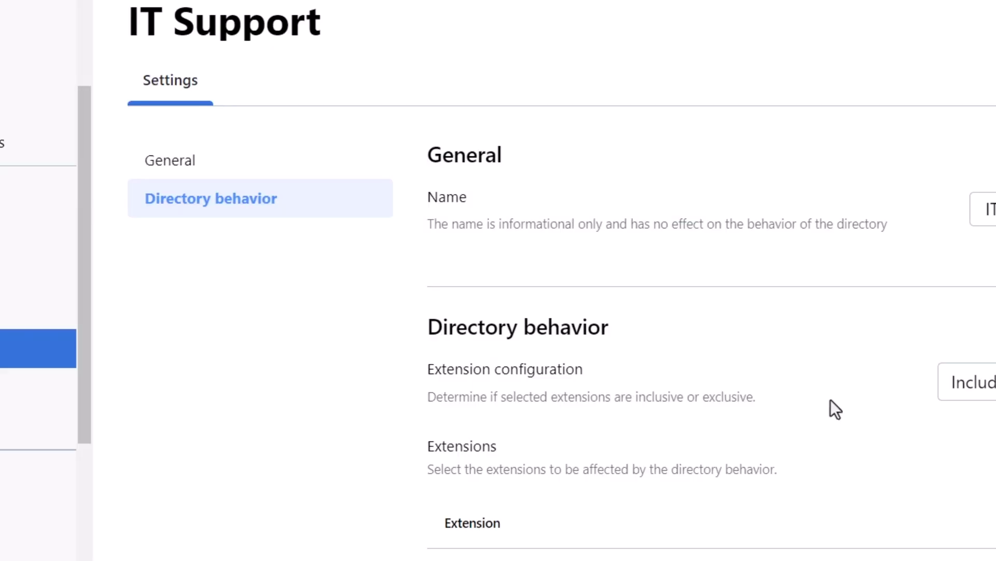
{"action": "scroll", "coordinate": [758, 411], "scroll_direction": "up", "scroll_amount": 1}
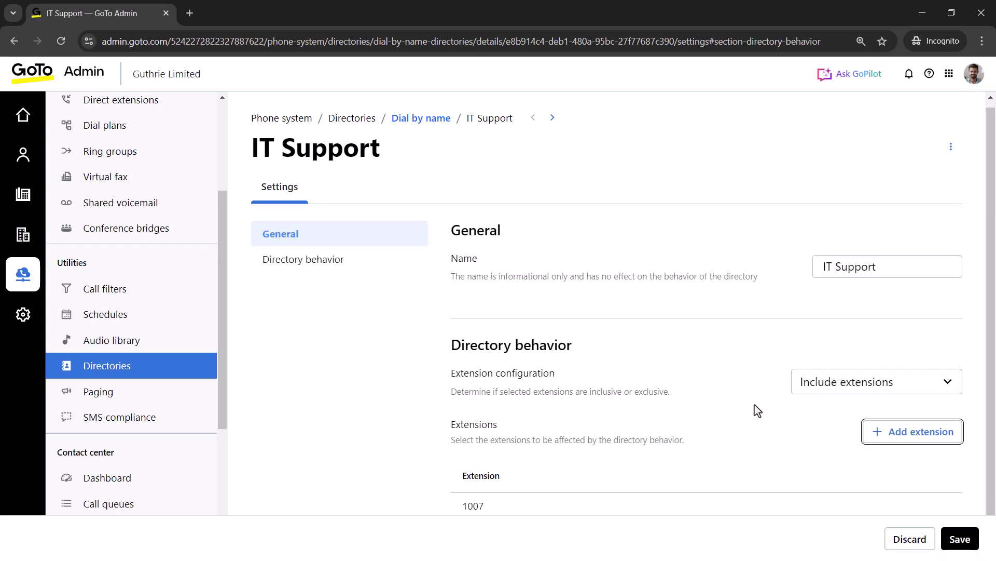
{"action": "scroll", "coordinate": [758, 410], "scroll_direction": "down", "scroll_amount": 3}
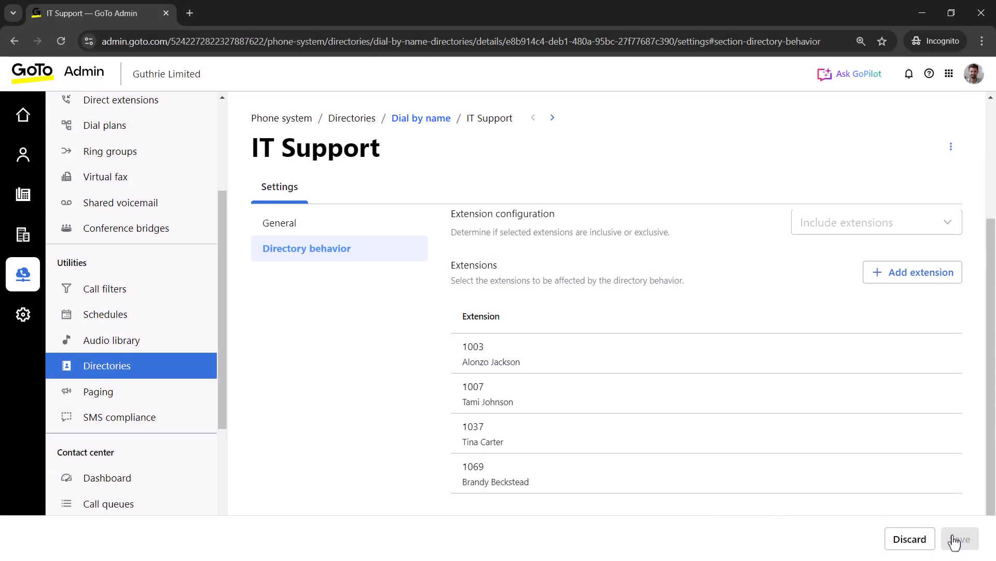
{"action": "left_click", "coordinate": [960, 539]}
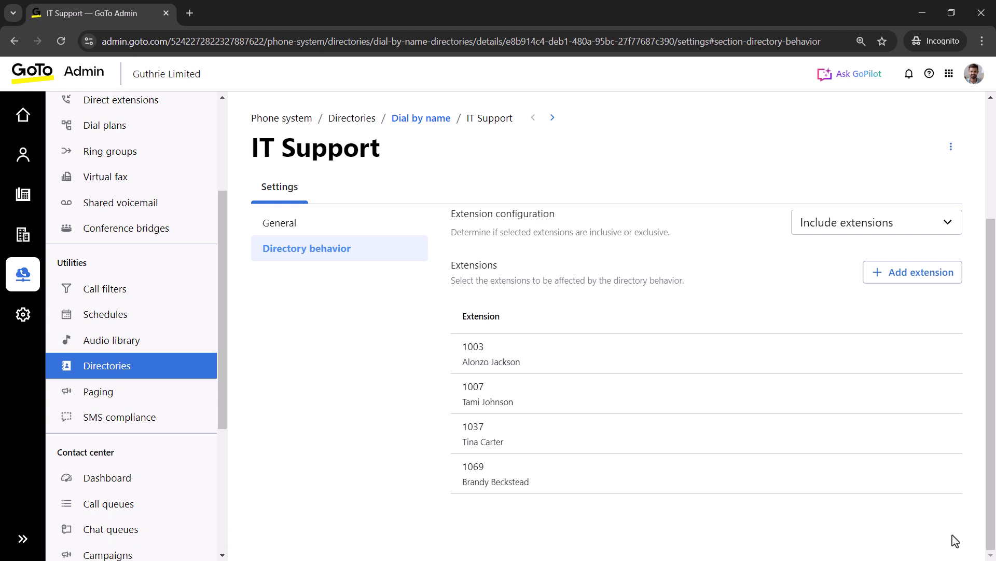
{"action": "left_click", "coordinate": [422, 117]}
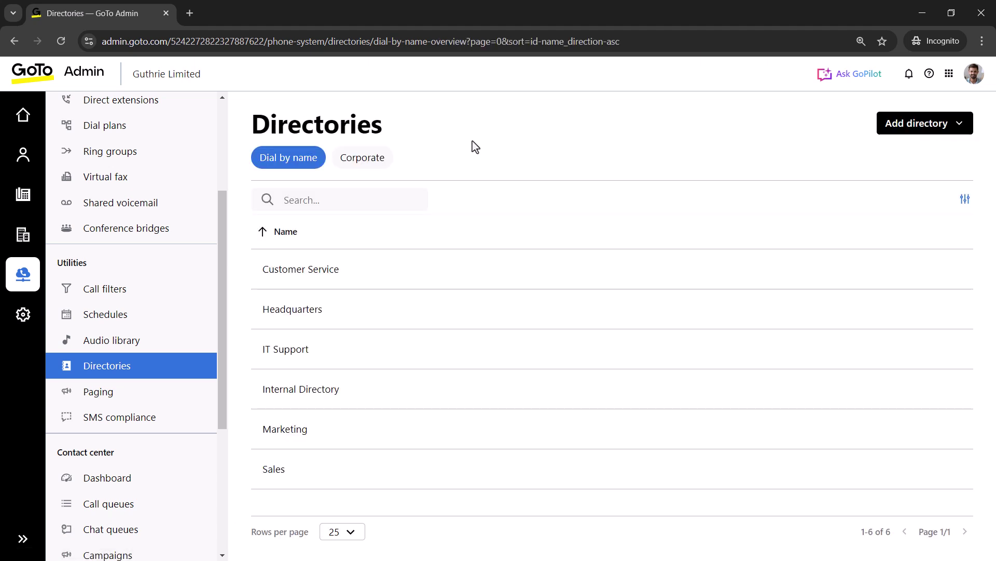